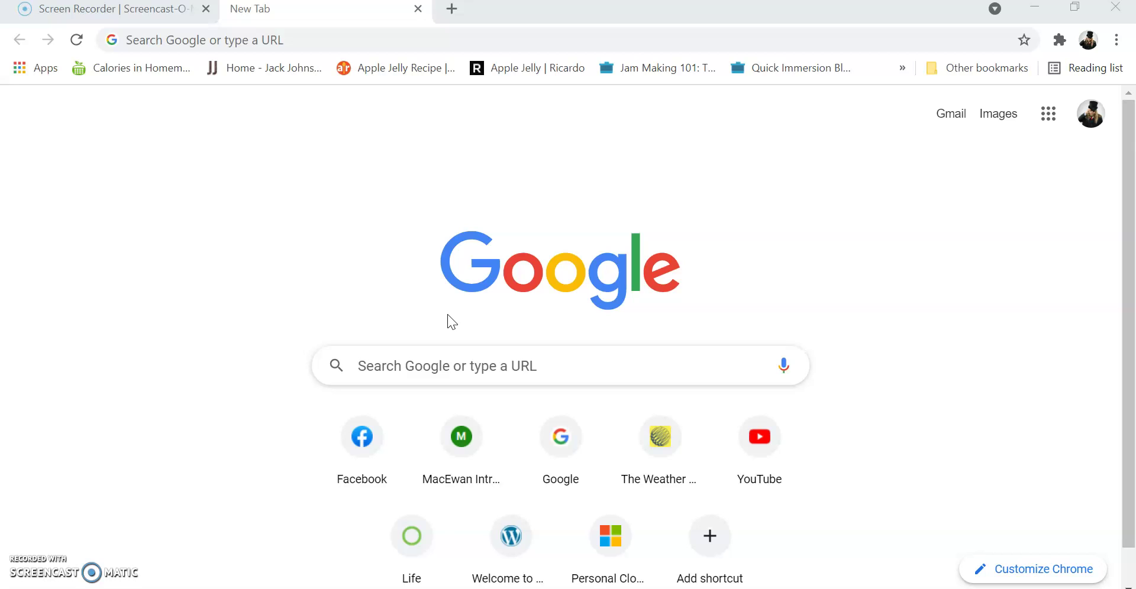
Open Google Drive from the new tab page and look over the folders and files in My Drive
{"action": "left_click", "coordinate": [1049, 119]}
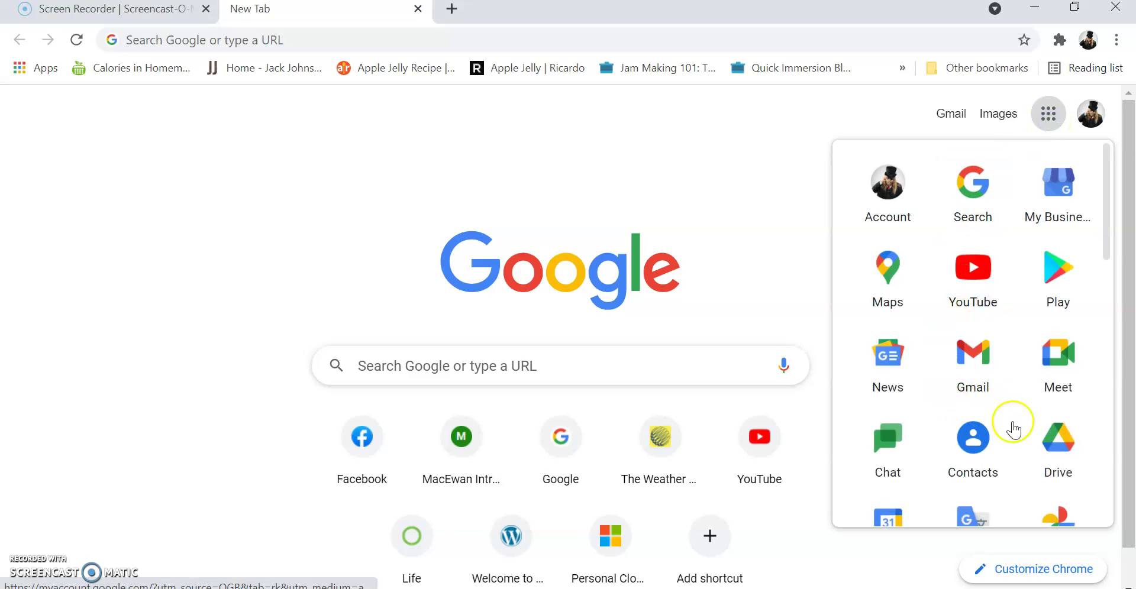
{"action": "left_click", "coordinate": [1059, 443]}
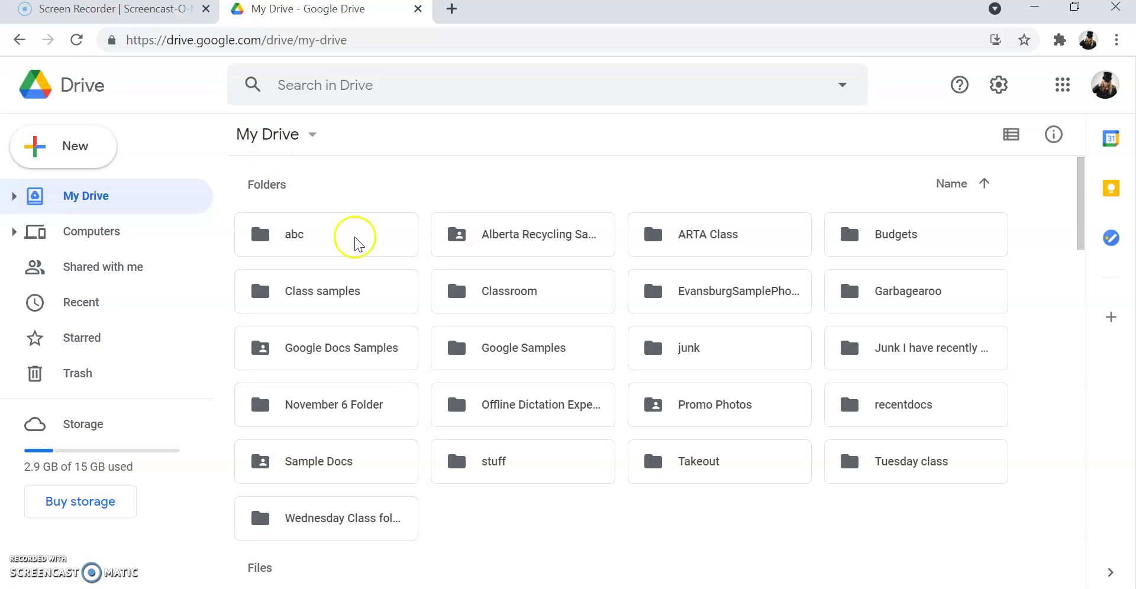
{"action": "scroll", "coordinate": [424, 317], "scroll_direction": "down", "scroll_amount": 5}
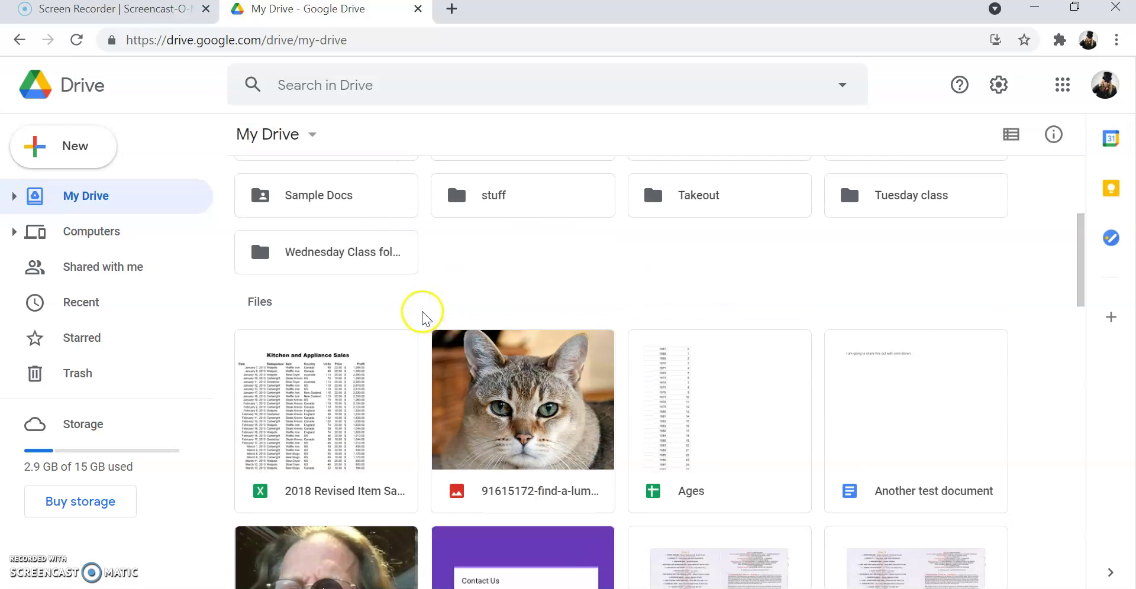
{"action": "scroll", "coordinate": [423, 314], "scroll_direction": "down", "scroll_amount": 5}
{"action": "scroll", "coordinate": [419, 312], "scroll_direction": "down", "scroll_amount": 5}
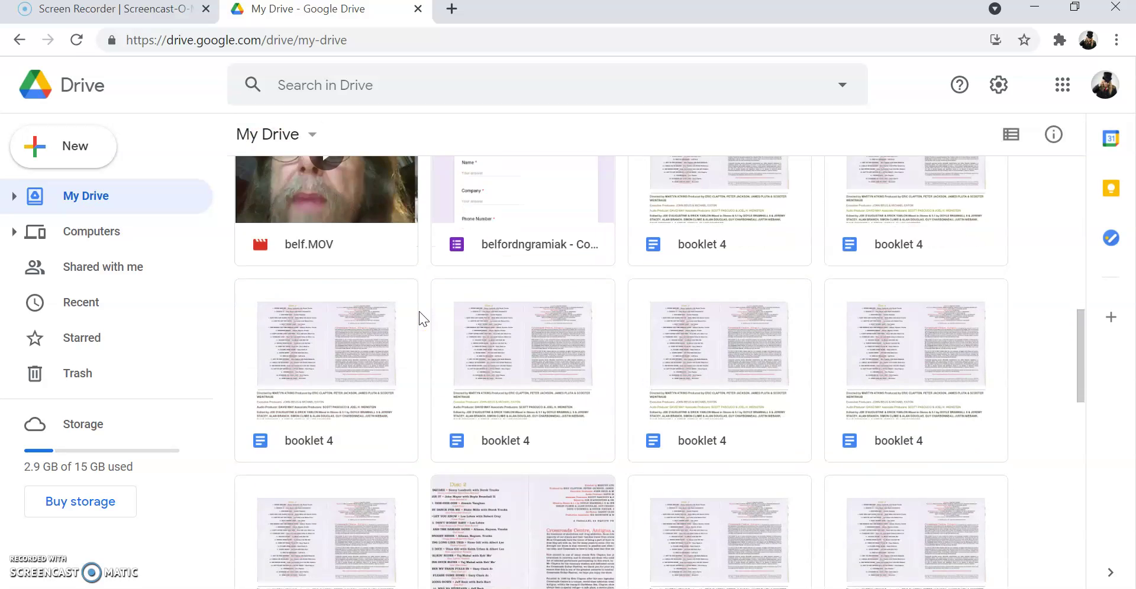
{"action": "scroll", "coordinate": [419, 313], "scroll_direction": "up", "scroll_amount": 2}
{"action": "scroll", "coordinate": [419, 313], "scroll_direction": "up", "scroll_amount": 8}
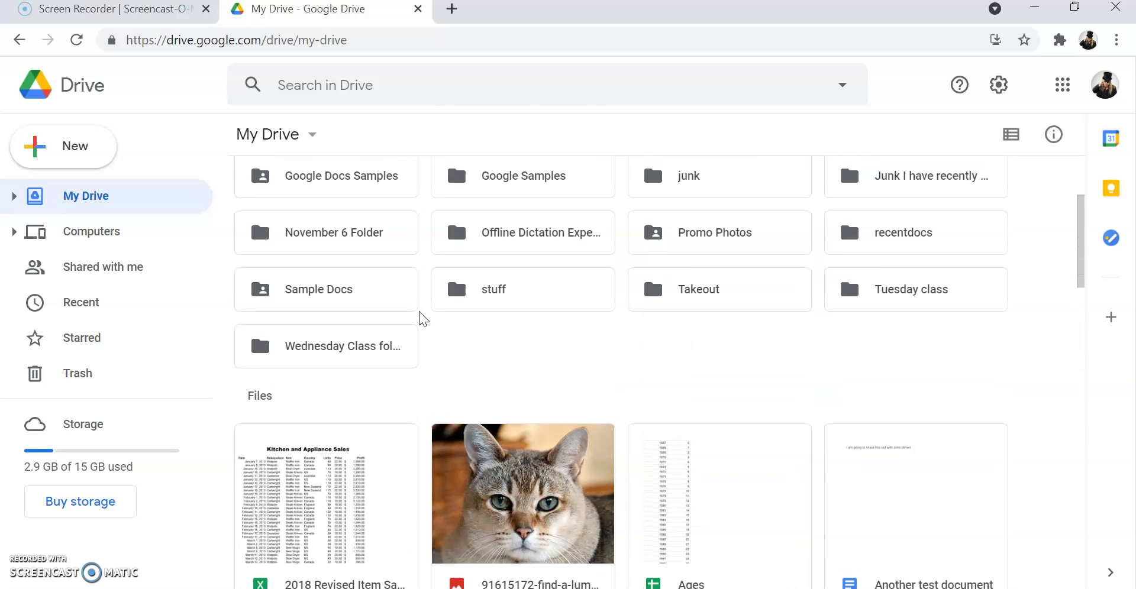
{"action": "scroll", "coordinate": [421, 318], "scroll_direction": "up", "scroll_amount": 3}
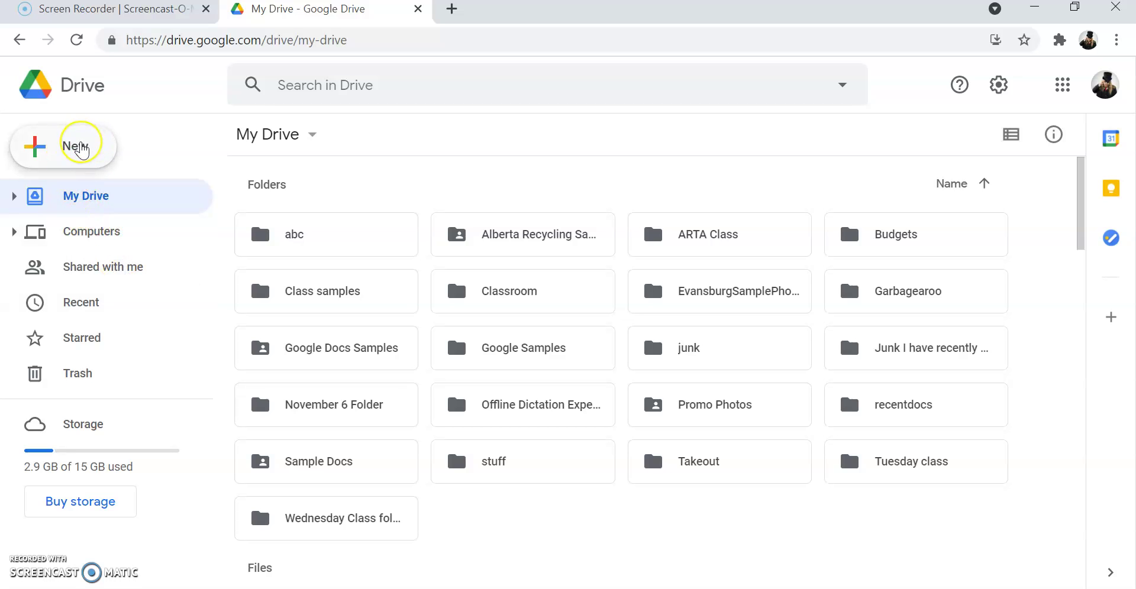
Create a new blank Google Docs document in My Drive
{"action": "left_click", "coordinate": [80, 150]}
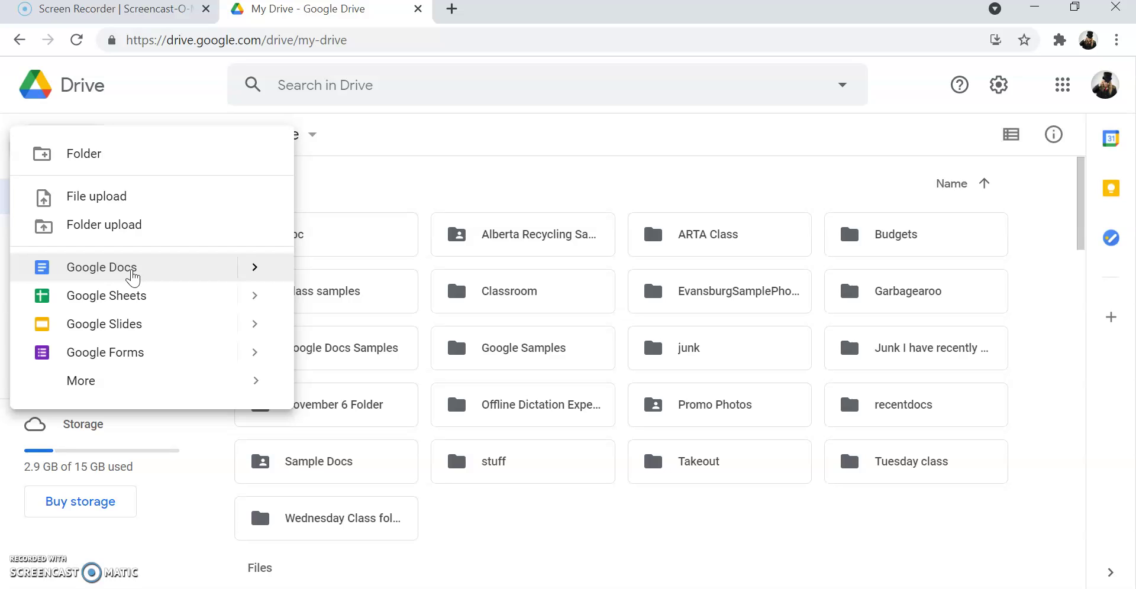
{"action": "left_click", "coordinate": [130, 301]}
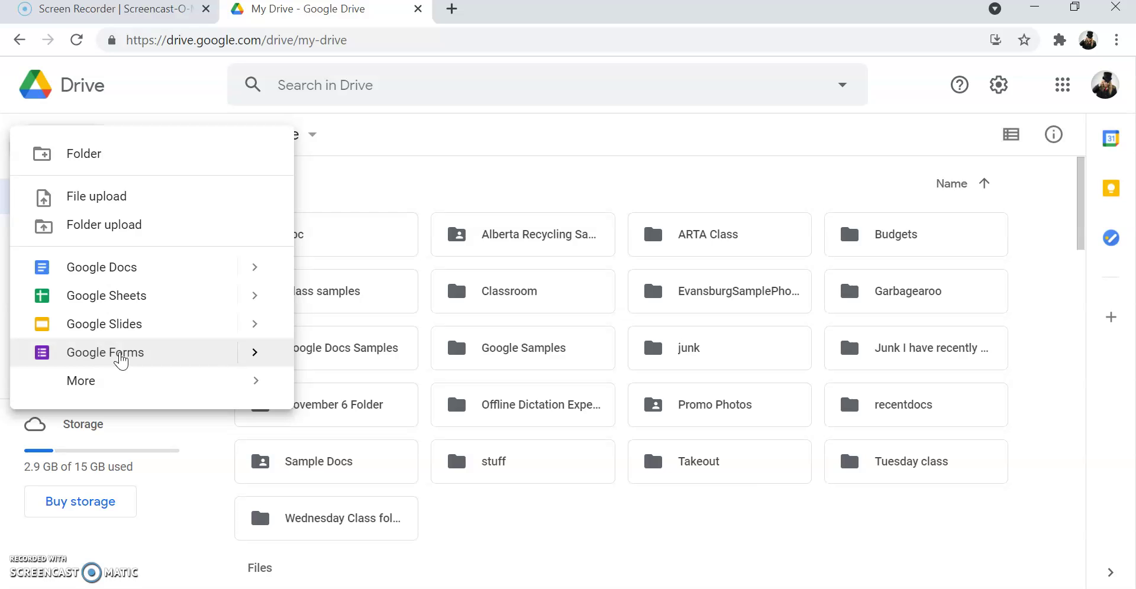
{"action": "left_click", "coordinate": [139, 351]}
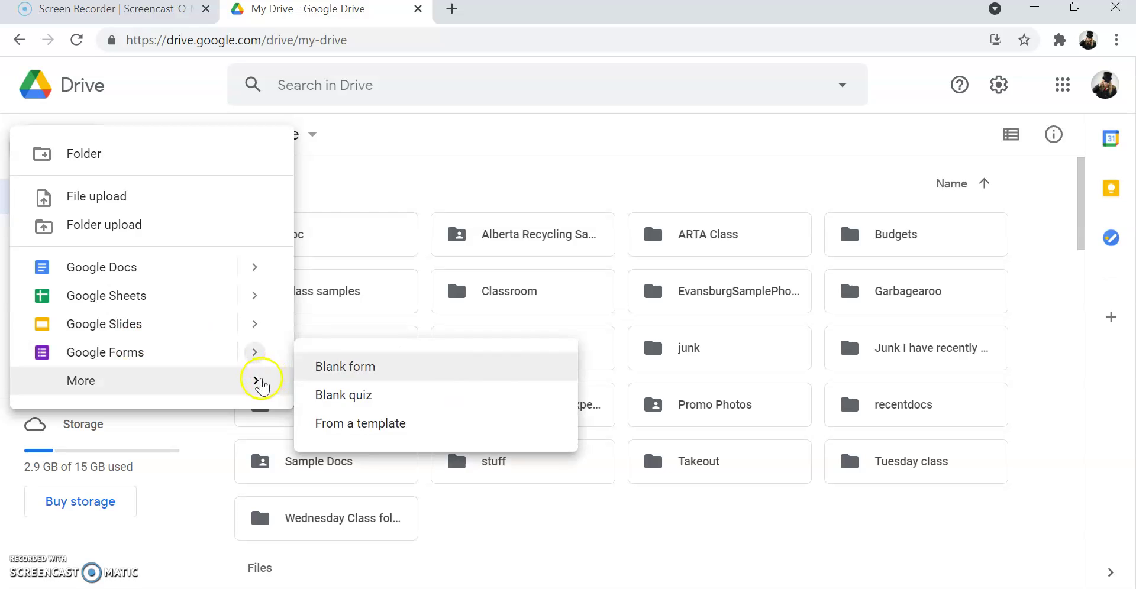
{"action": "mouse_move", "coordinate": [258, 389]}
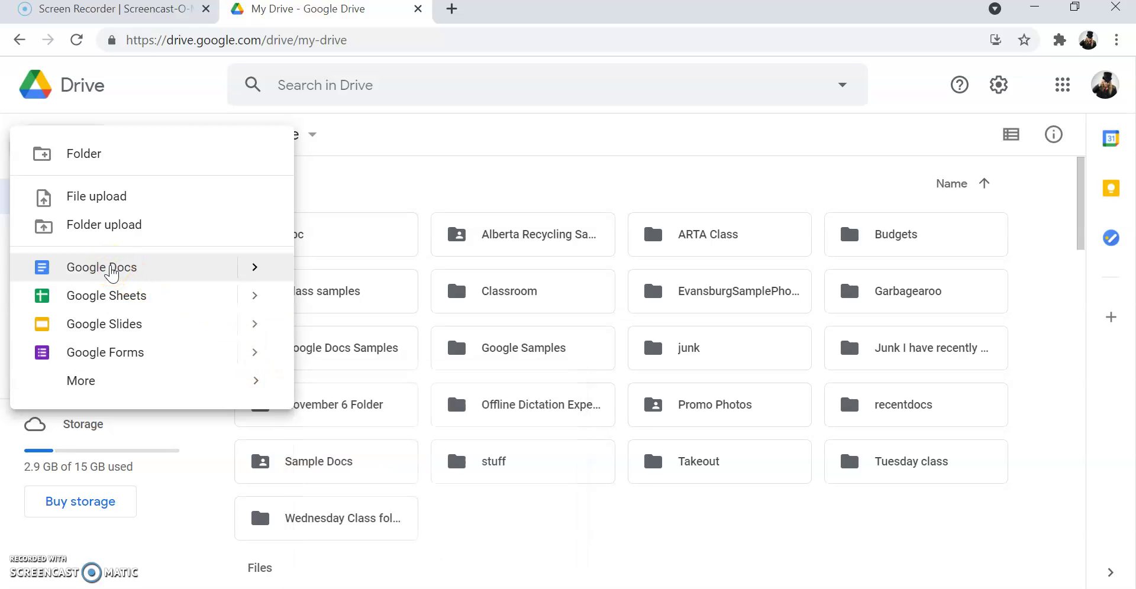
{"action": "left_click", "coordinate": [112, 267]}
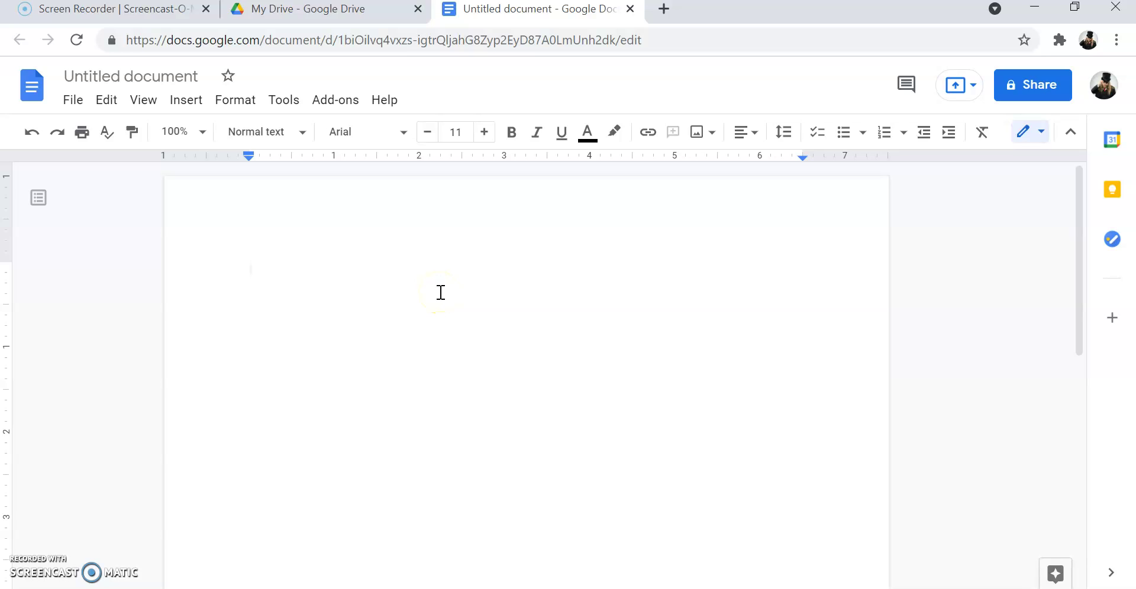
Write "It was a dark and stormy night." in the document and rename the file as My Story
{"action": "type", "text": "It was a dark and stormy night."}
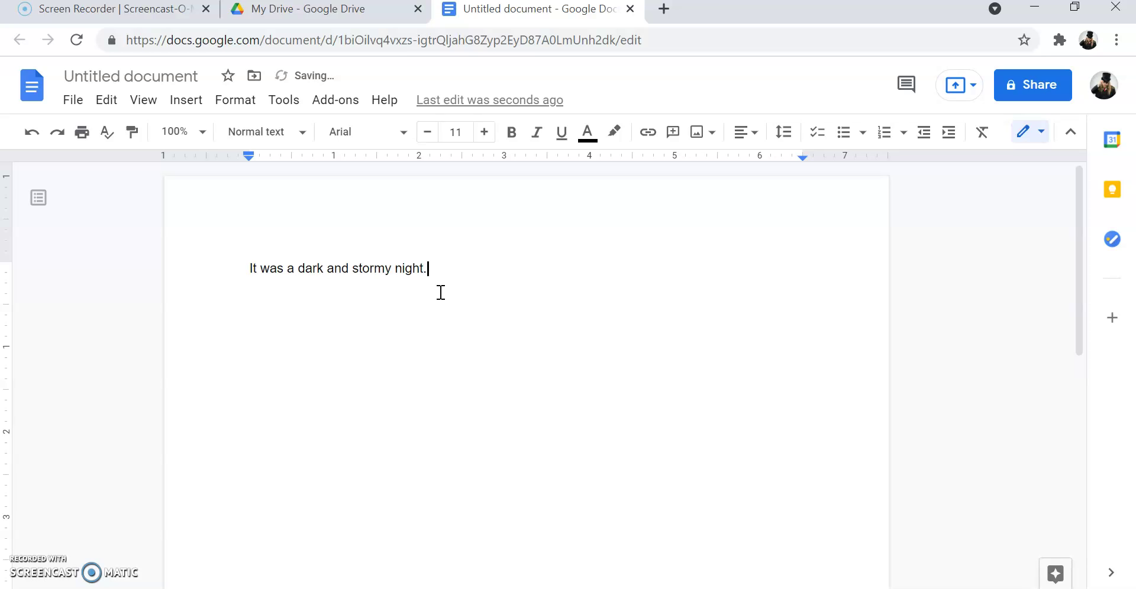
{"action": "left_click", "coordinate": [445, 323]}
{"action": "left_click", "coordinate": [122, 76]}
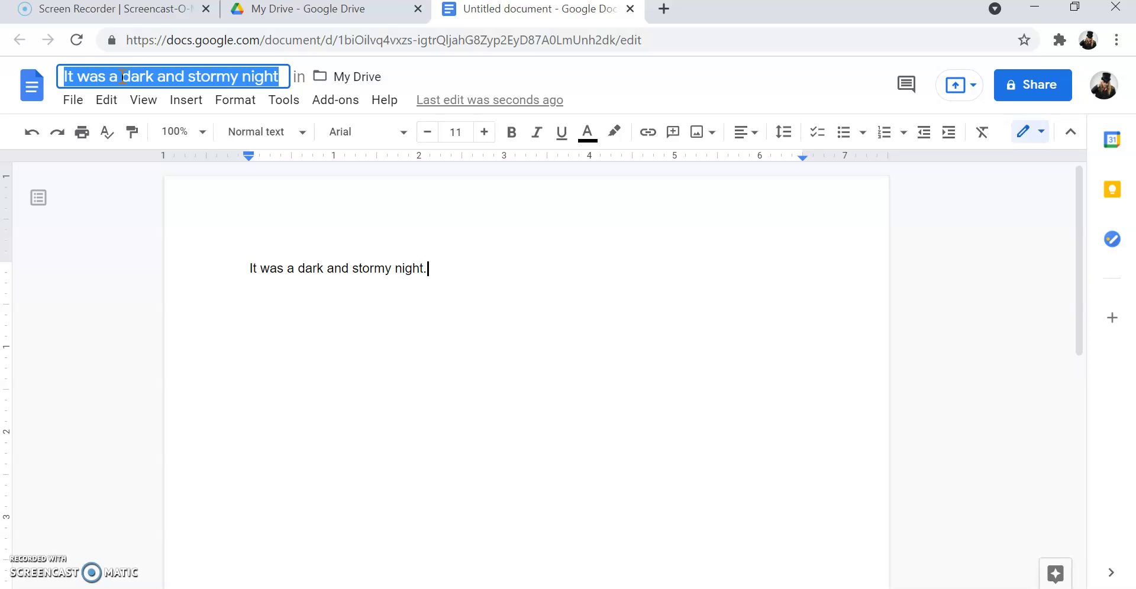
{"action": "type", "text": "My Story"}
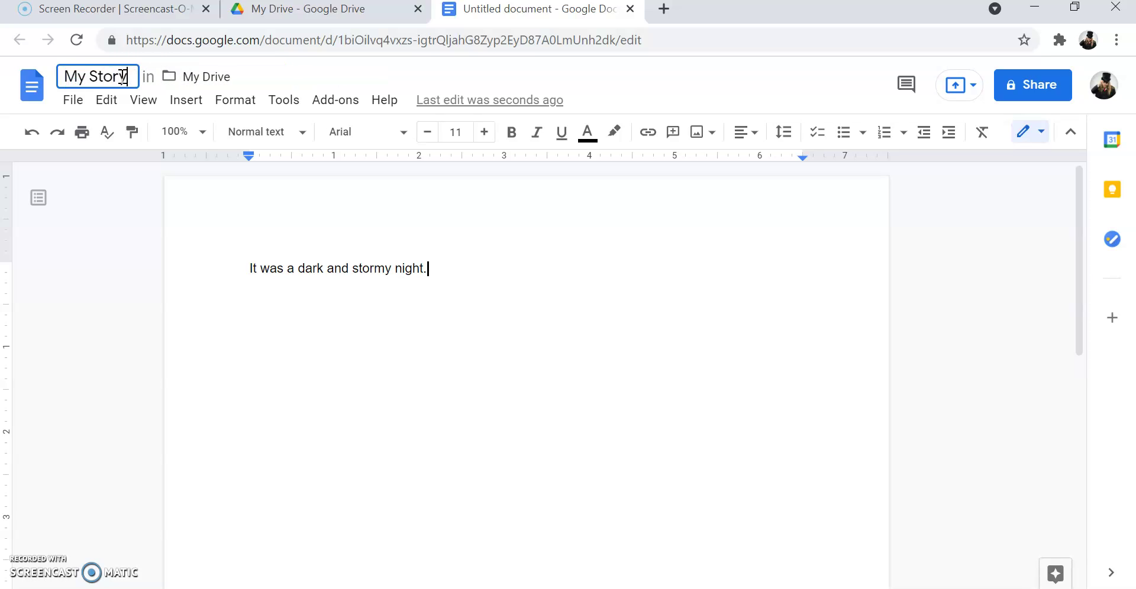
{"action": "key", "text": "Return"}
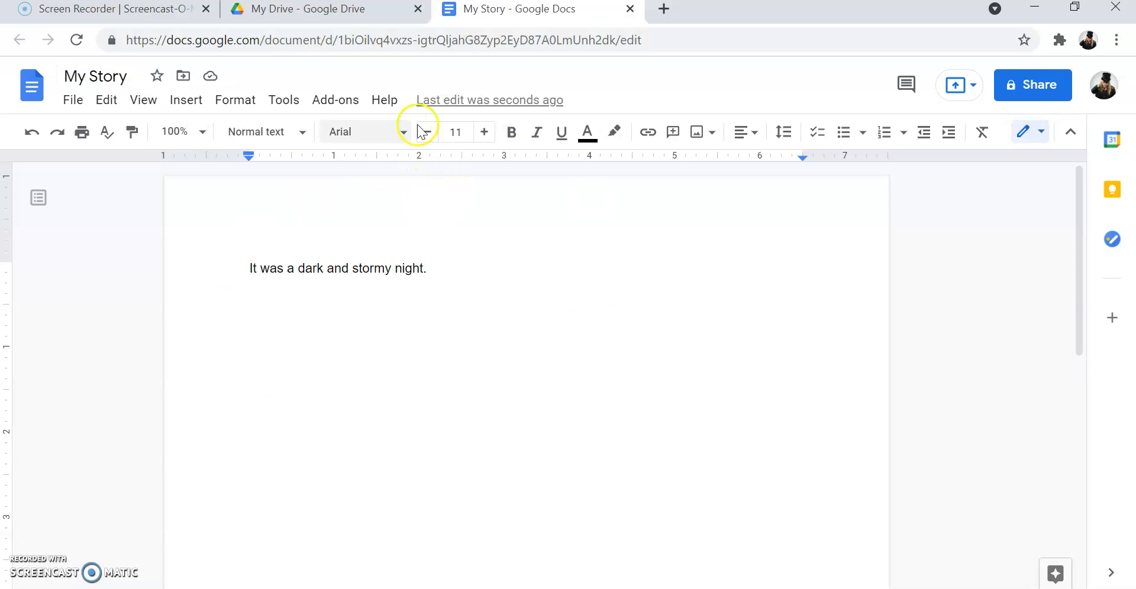
Close the document and reopen My Story from the recent files in Google Drive
{"action": "left_click", "coordinate": [630, 9]}
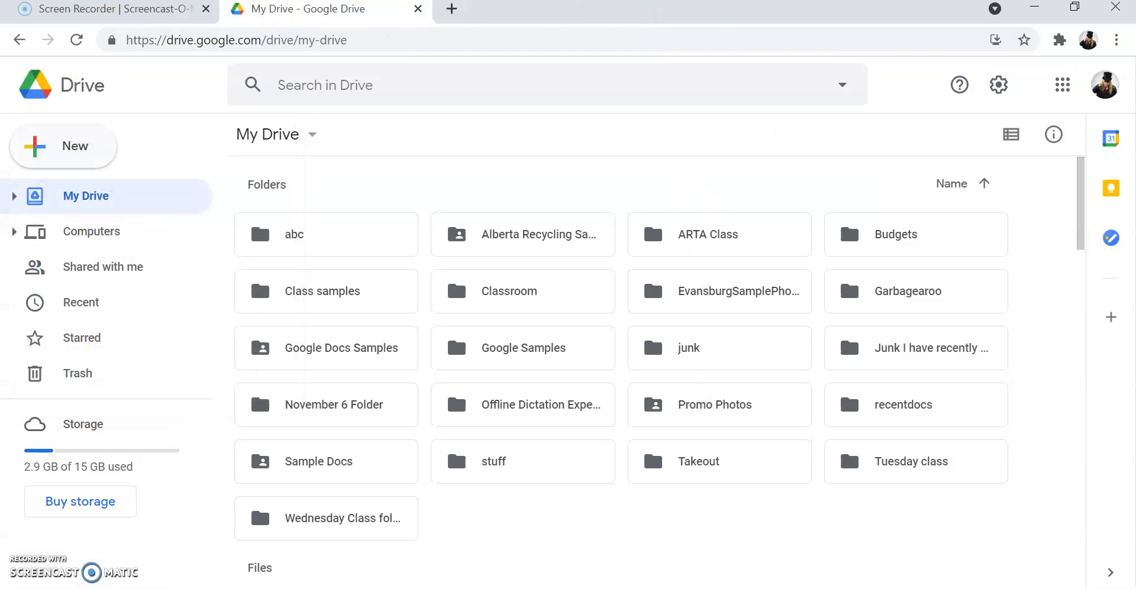
{"action": "scroll", "coordinate": [557, 394], "scroll_direction": "down", "scroll_amount": 6}
{"action": "scroll", "coordinate": [557, 394], "scroll_direction": "up", "scroll_amount": 6}
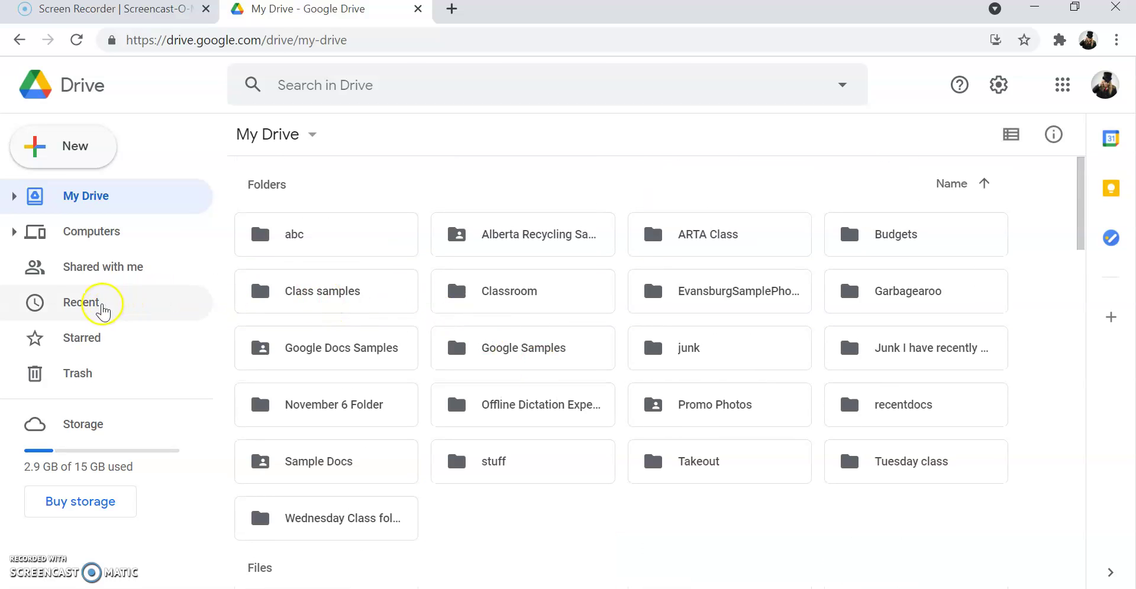
{"action": "left_click", "coordinate": [86, 303]}
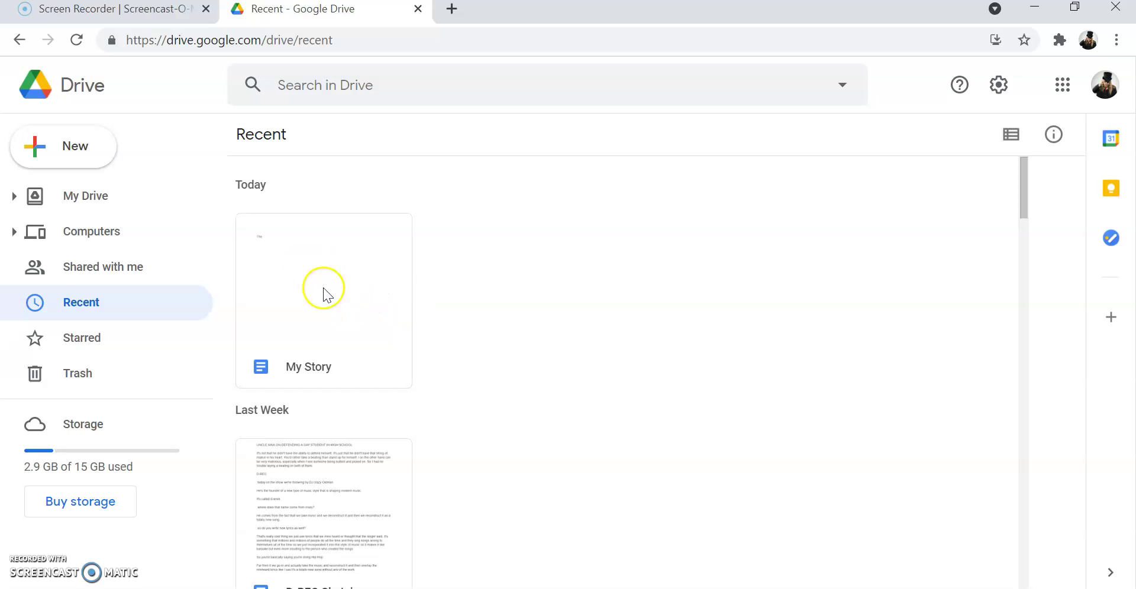
{"action": "double_click", "coordinate": [335, 289]}
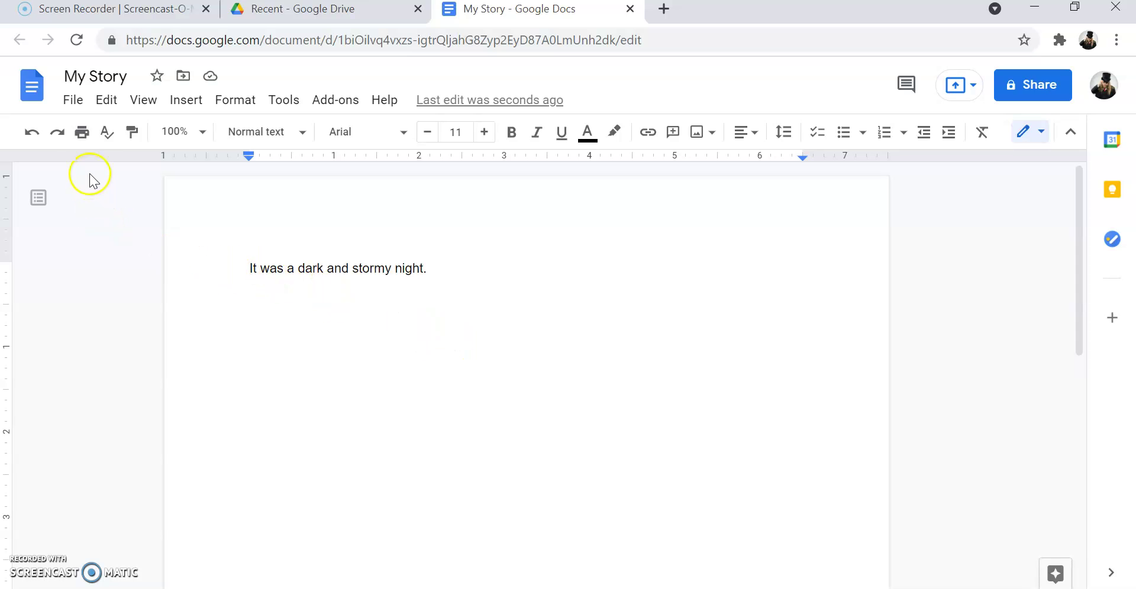
{"action": "left_click", "coordinate": [73, 102]}
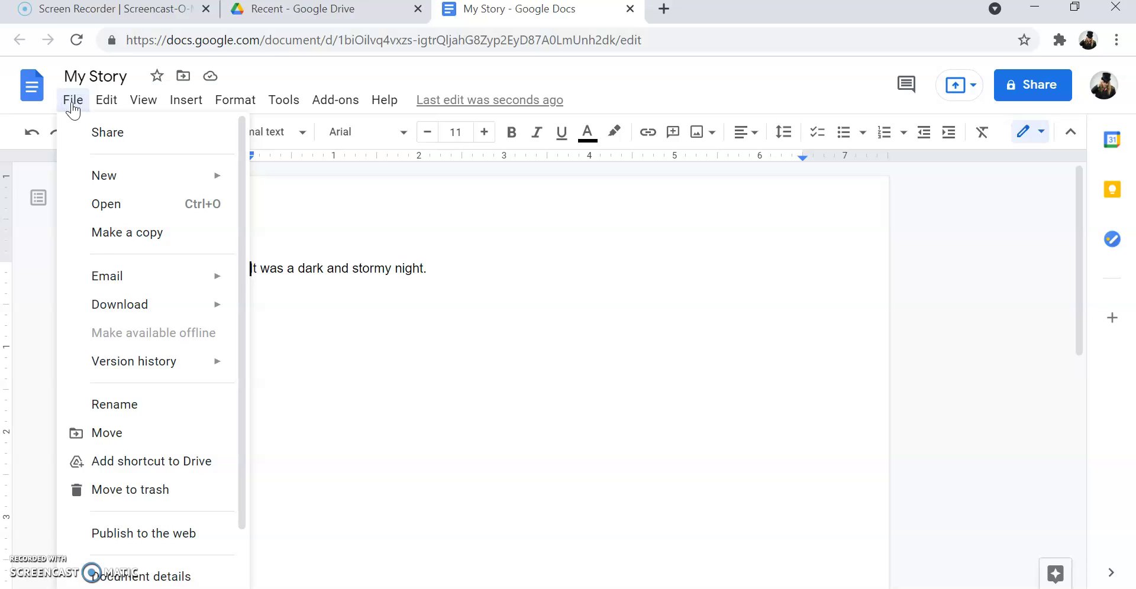
{"action": "left_click", "coordinate": [109, 104]}
{"action": "left_click", "coordinate": [144, 102]}
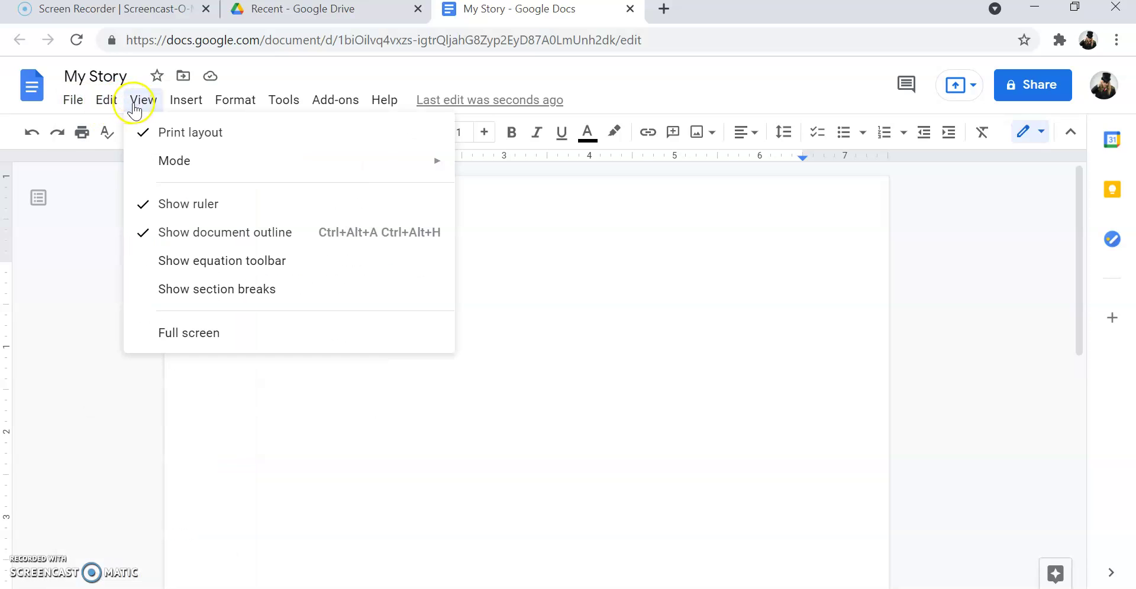
{"action": "left_click", "coordinate": [183, 101]}
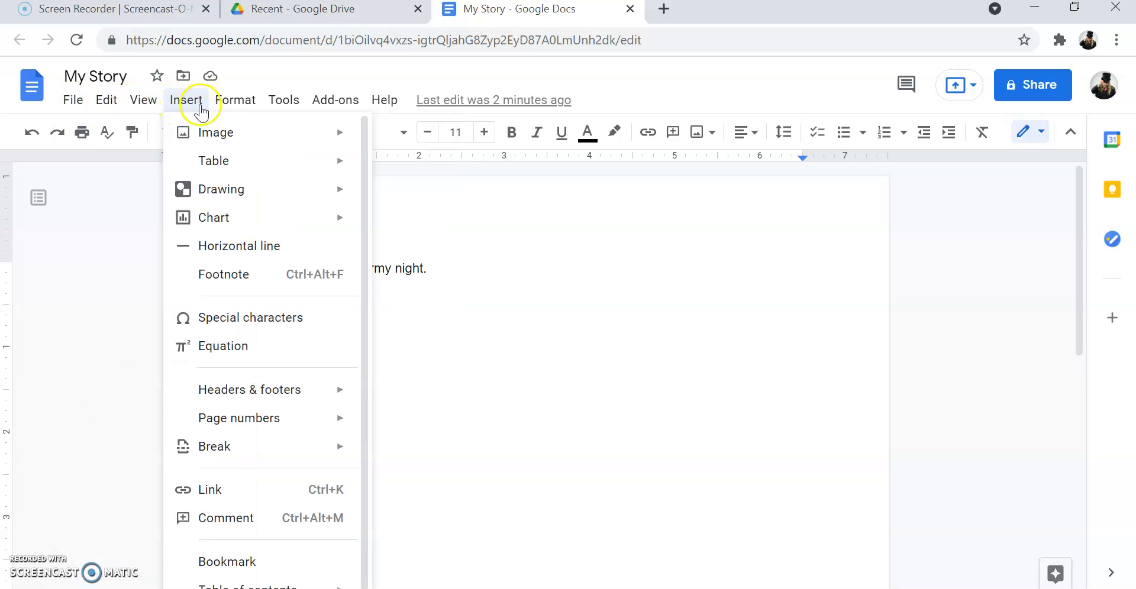
{"action": "left_click", "coordinate": [219, 109]}
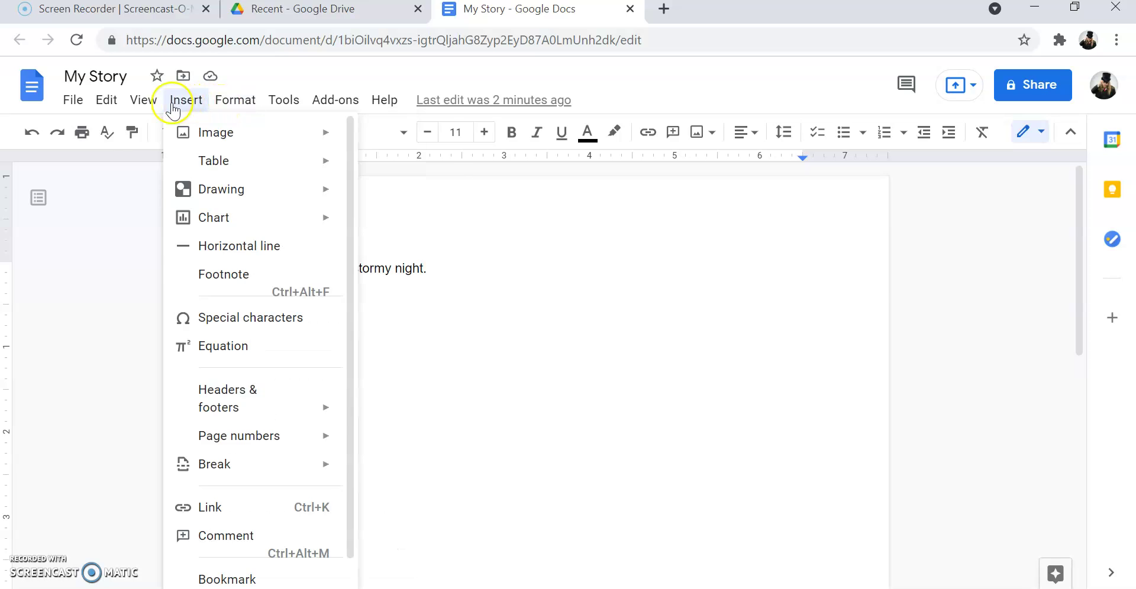
{"action": "left_click", "coordinate": [107, 104]}
{"action": "left_click", "coordinate": [81, 101]}
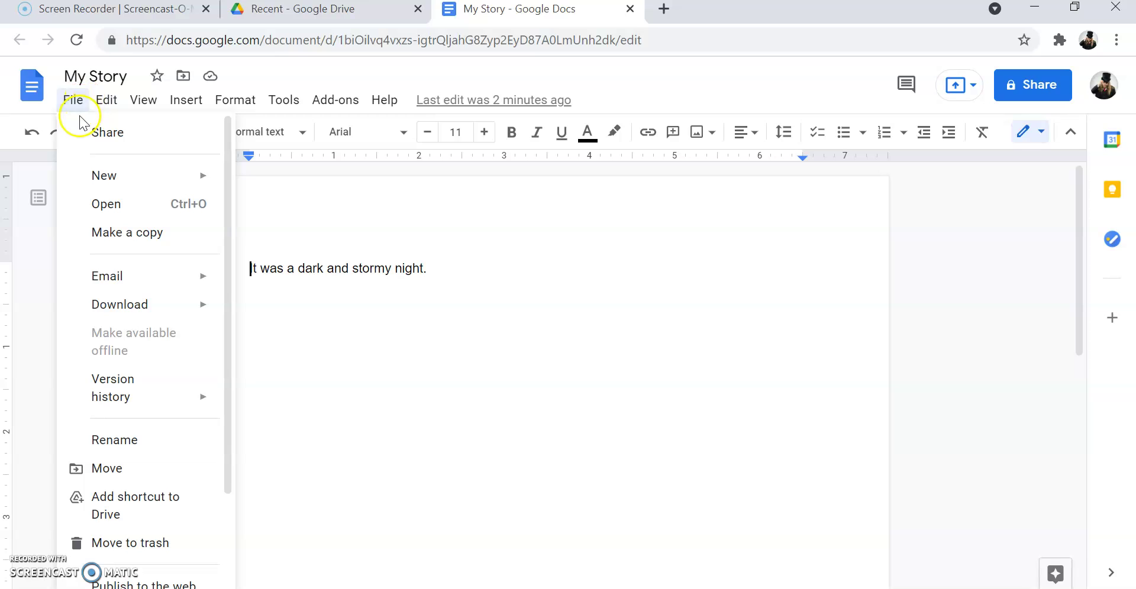
{"action": "left_click", "coordinate": [32, 352]}
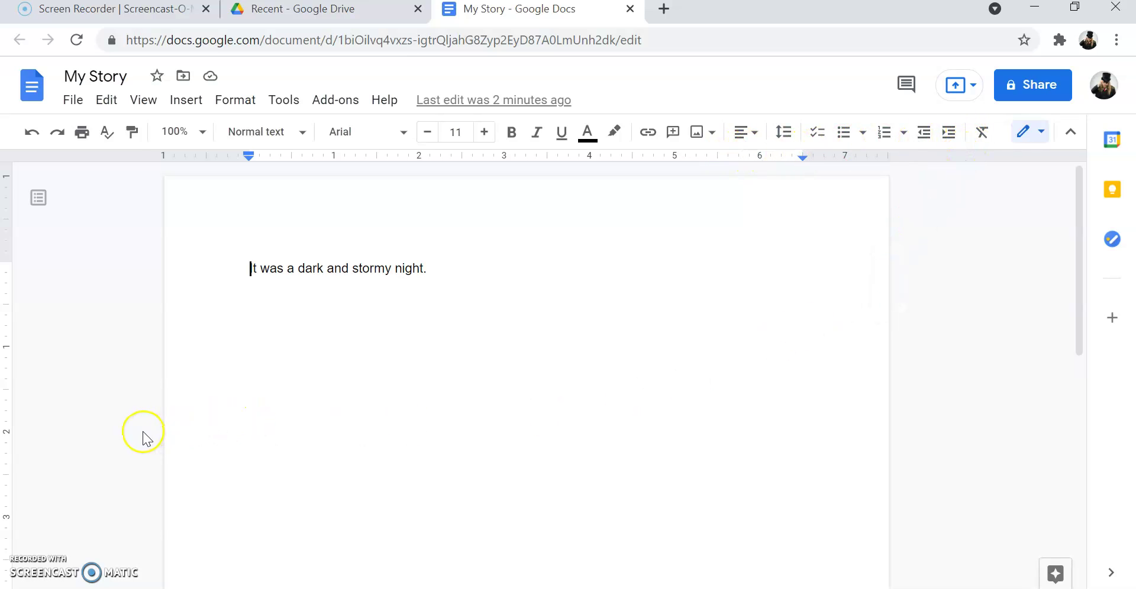
Close the My Story document to return to the recent files in Google Drive
{"action": "left_click", "coordinate": [630, 9]}
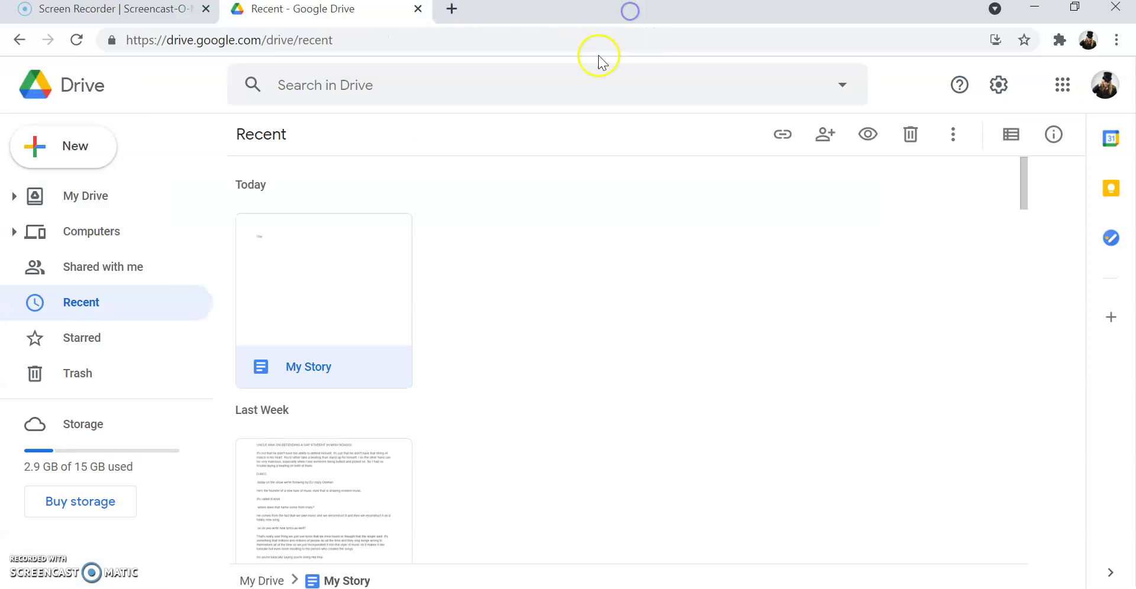